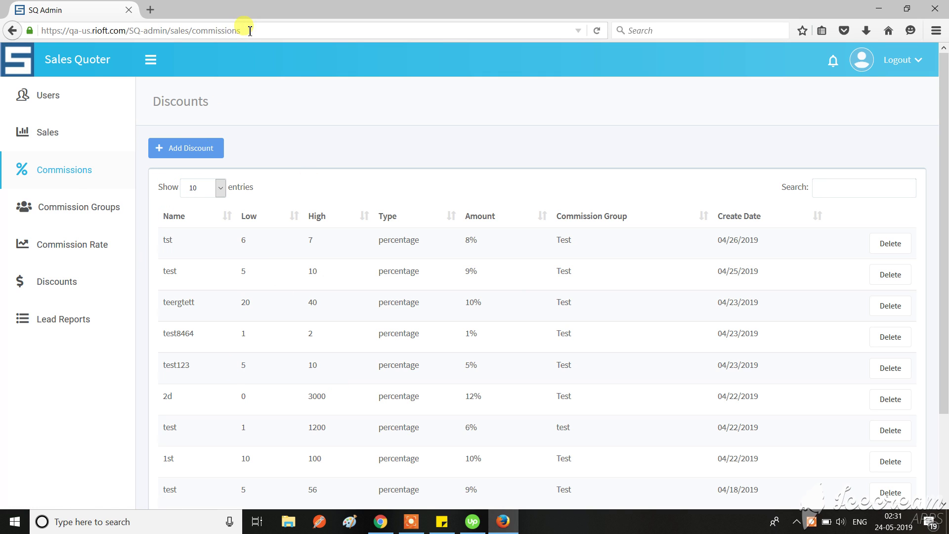
Highlight the address path, then visit Commission Groups, Commission Rate, Discounts and Lead Reports.
{"action": "left_click_drag", "start_coordinate": [250, 31], "coordinate": [120, 30]}
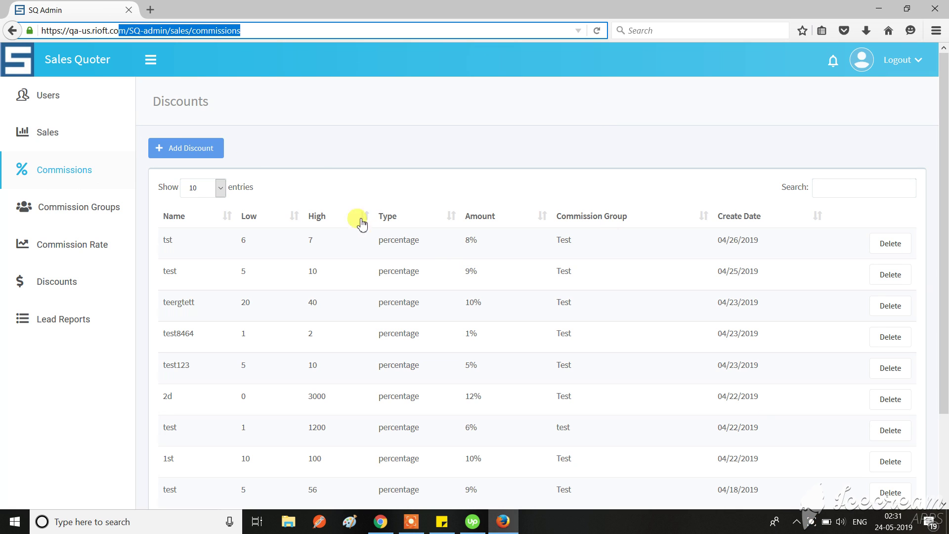
{"action": "left_click", "coordinate": [83, 208]}
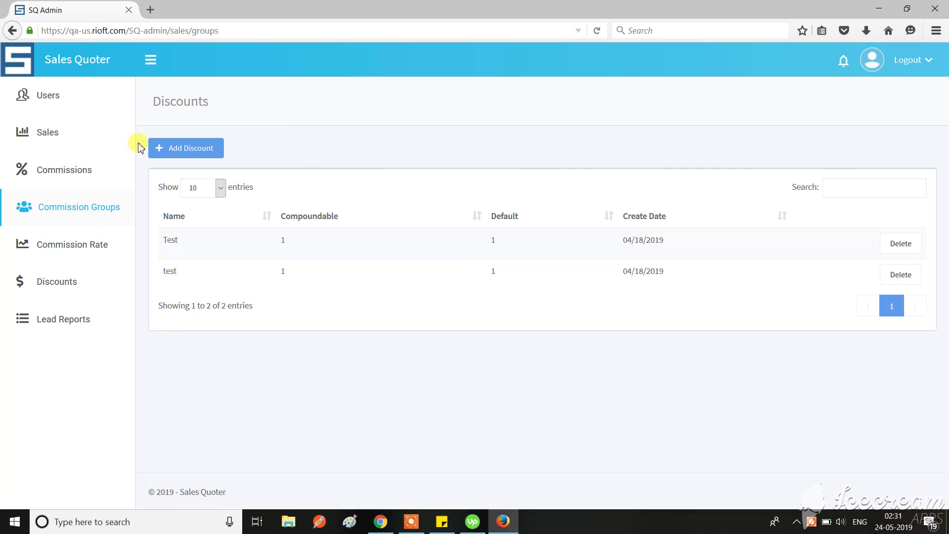
{"action": "left_click", "coordinate": [65, 247]}
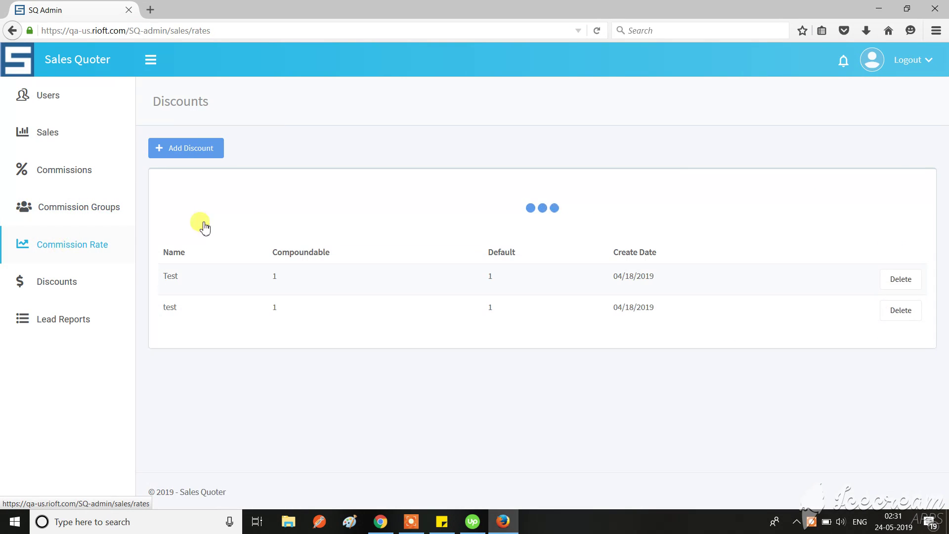
{"action": "left_click", "coordinate": [68, 286]}
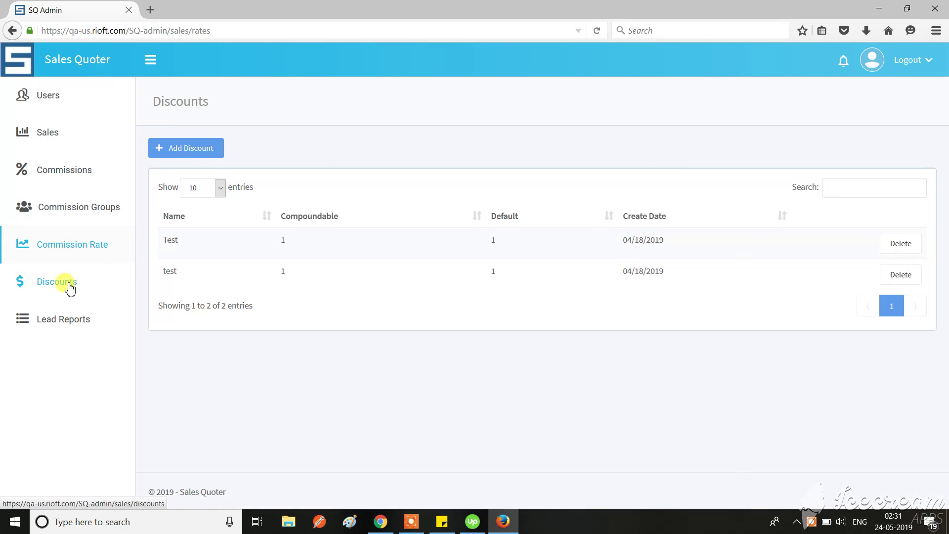
{"action": "left_click", "coordinate": [47, 320]}
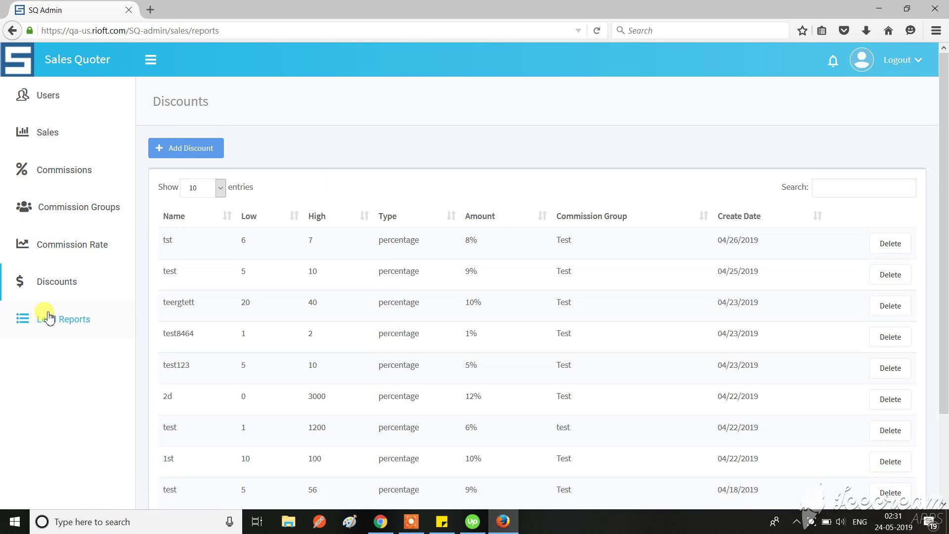
Visit the Sales and Users sections, then log out of the admin.
{"action": "left_click", "coordinate": [48, 134]}
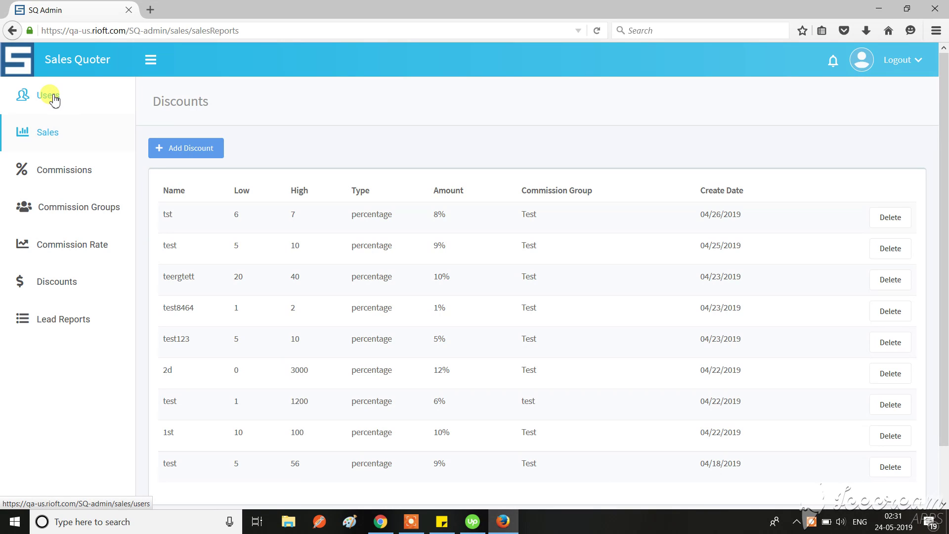
{"action": "left_click", "coordinate": [47, 96]}
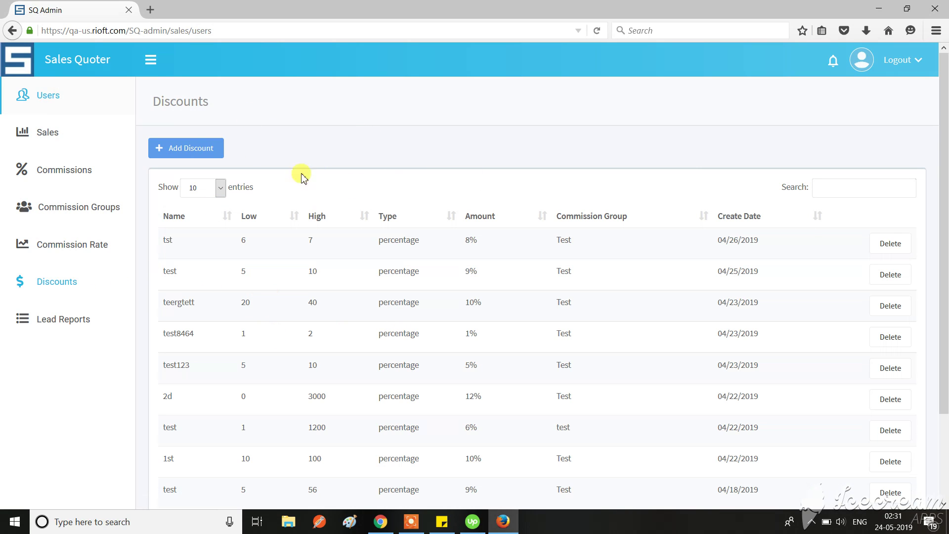
{"action": "left_click", "coordinate": [901, 60]}
{"action": "left_click", "coordinate": [868, 89]}
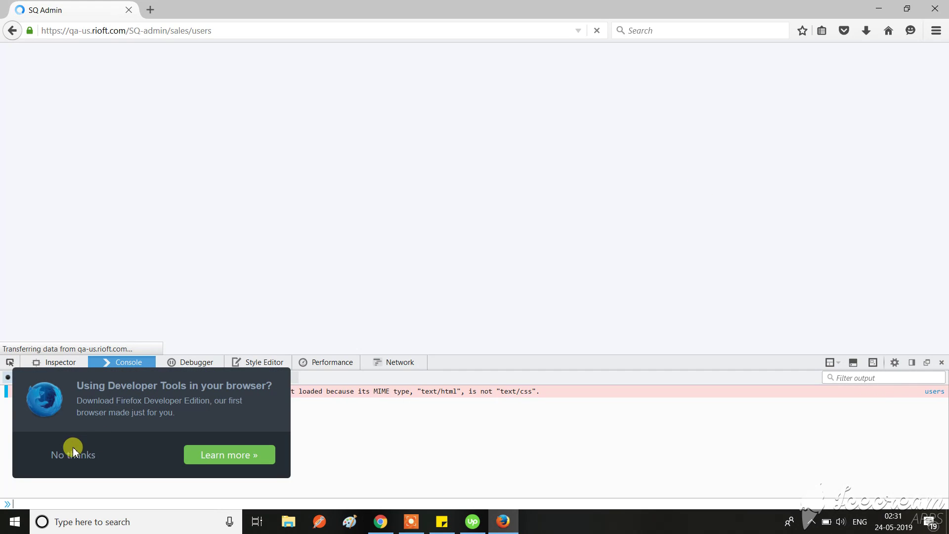
Dismiss the developer tools promo and select the stylesheet loading error in the console.
{"action": "left_click", "coordinate": [72, 454]}
{"action": "left_click", "coordinate": [710, 393]}
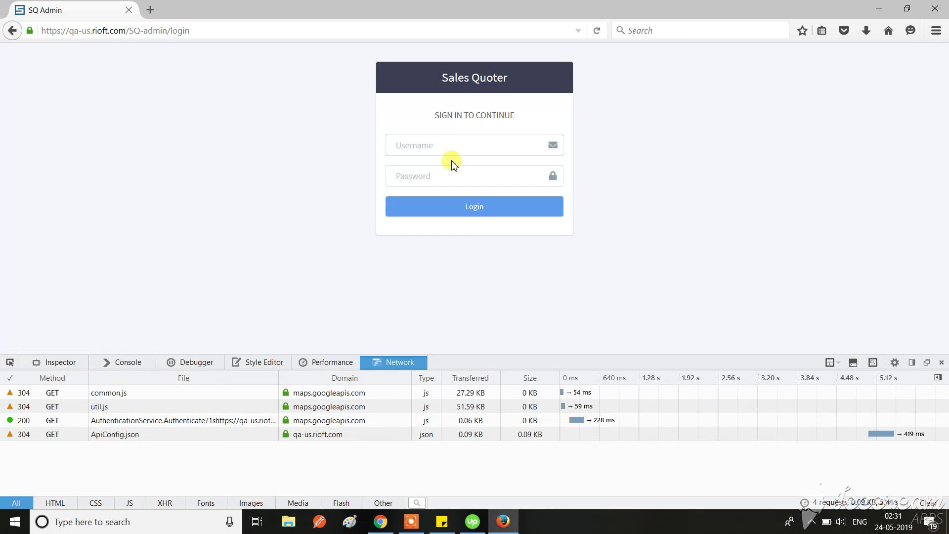
Sign in with the admin username and password, then open the account dropdown.
{"action": "left_click", "coordinate": [454, 145]}
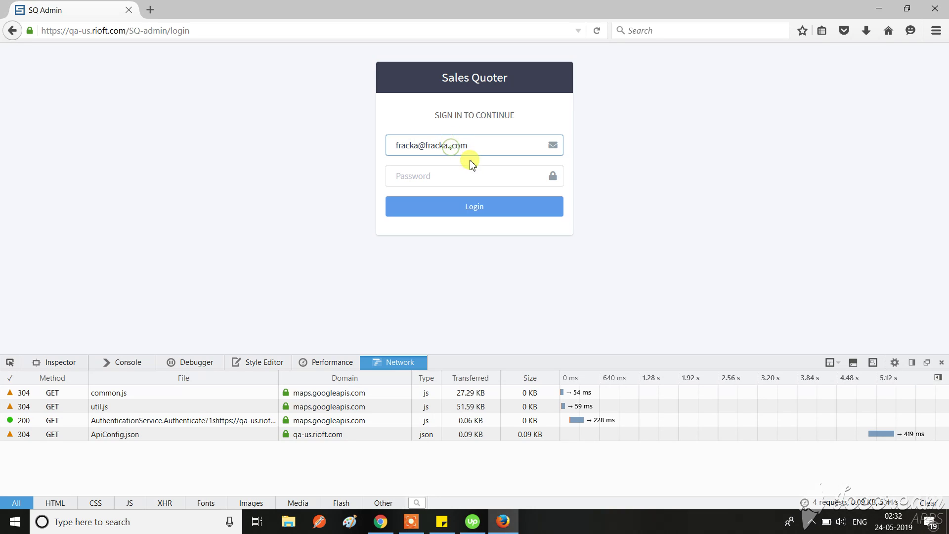
{"action": "left_click", "coordinate": [461, 175]}
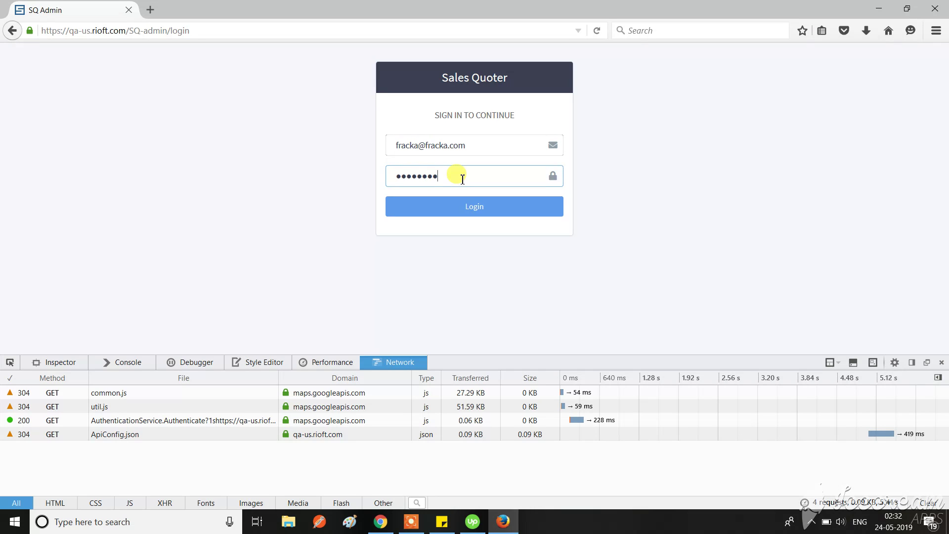
{"action": "key", "text": "Return"}
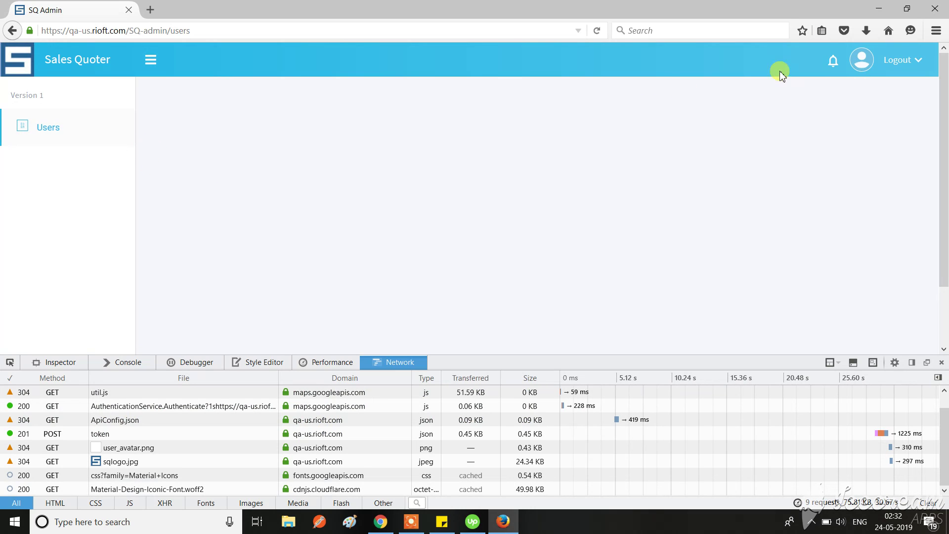
{"action": "left_click", "coordinate": [900, 60]}
Log out, then log in again so the Users List table loads.
{"action": "left_click", "coordinate": [862, 89]}
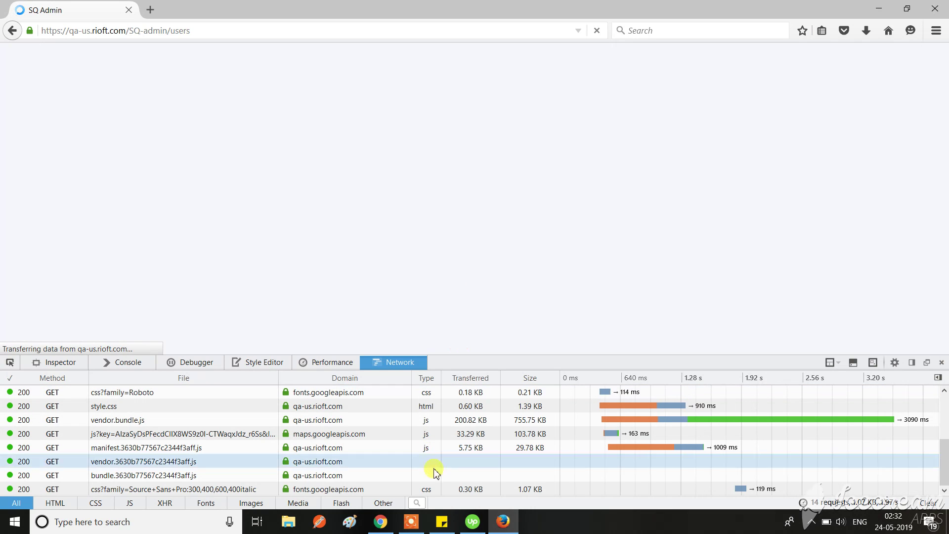
{"action": "left_click", "coordinate": [410, 522]}
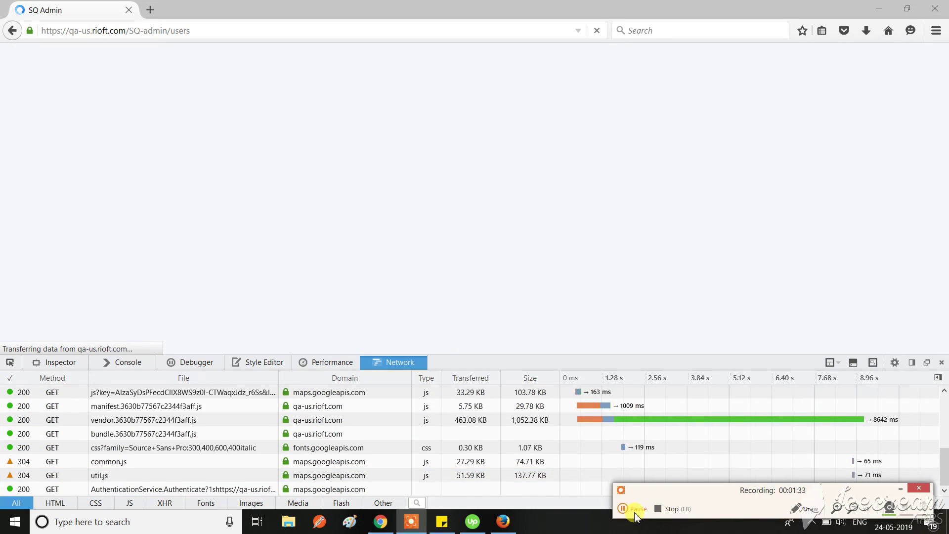
{"action": "left_click", "coordinate": [489, 206]}
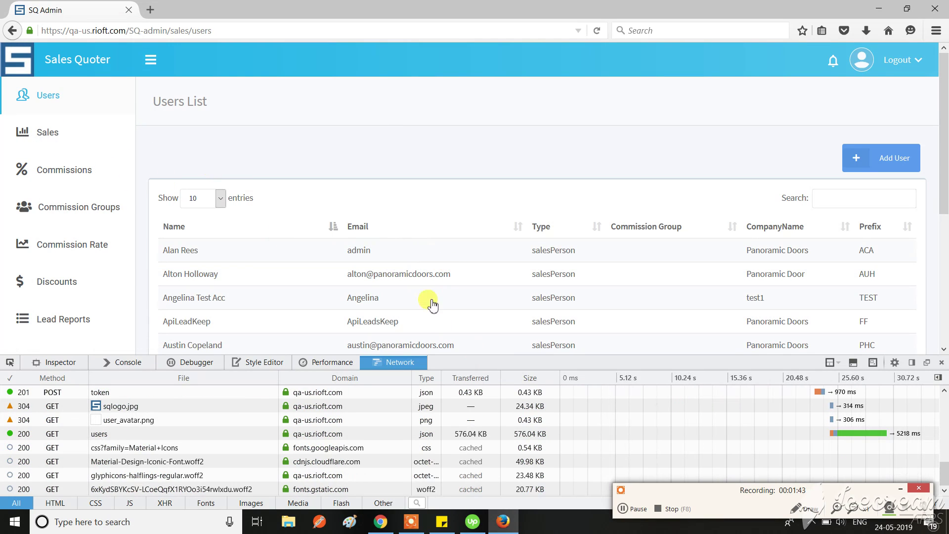
{"action": "scroll", "coordinate": [276, 285], "scroll_direction": "down", "scroll_amount": 3}
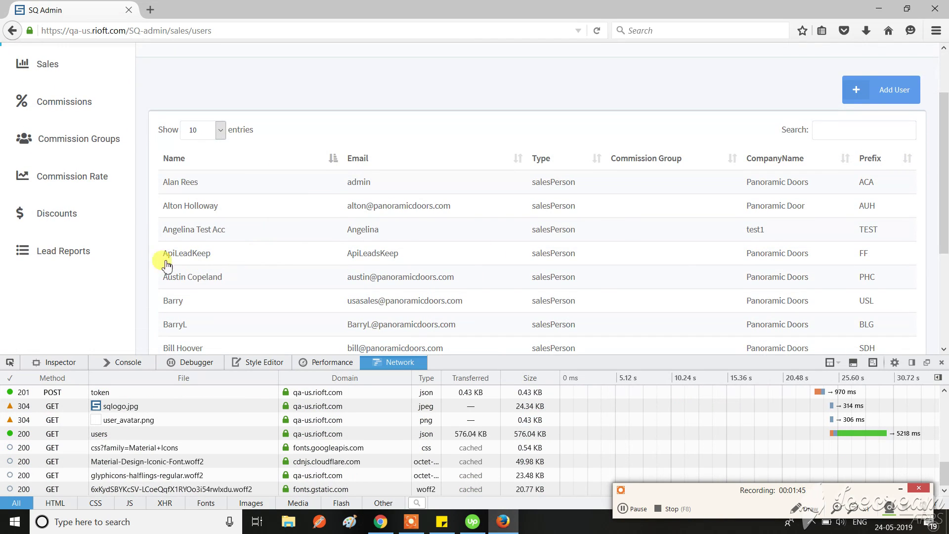
{"action": "left_click", "coordinate": [56, 253]}
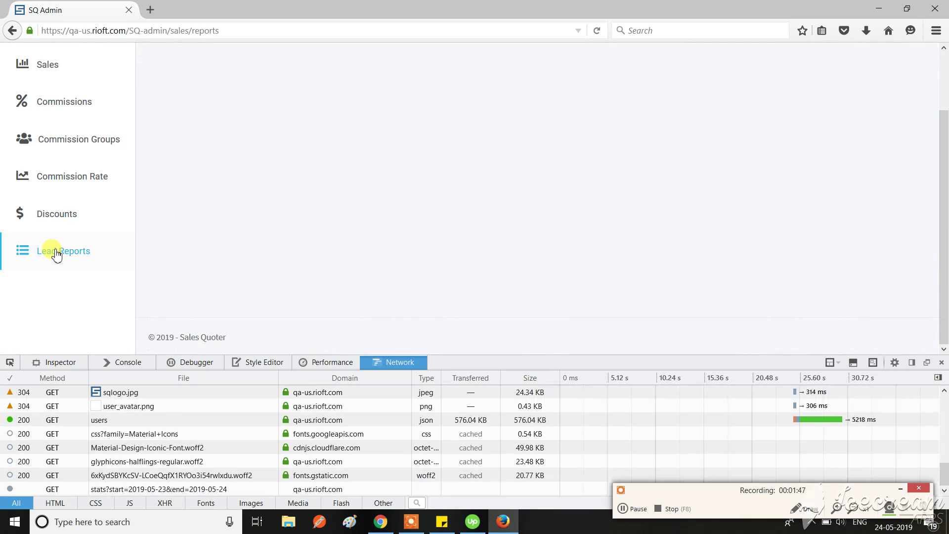
{"action": "scroll", "coordinate": [341, 239], "scroll_direction": "up", "scroll_amount": 3}
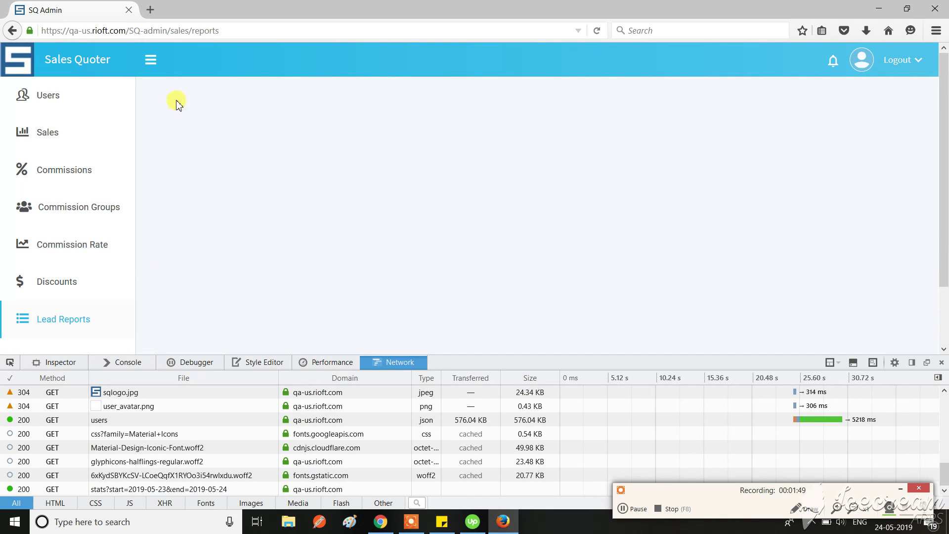
In Firefox, open Discounts, Commission Rate, Commission Groups and Commissions while the heading stays 'Discounts'.
{"action": "left_click", "coordinate": [49, 282]}
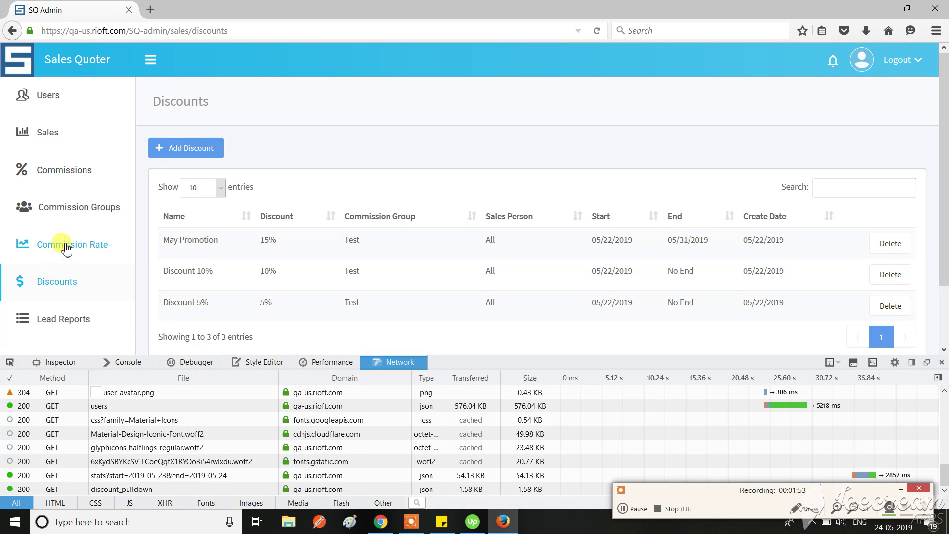
{"action": "left_click", "coordinate": [67, 247]}
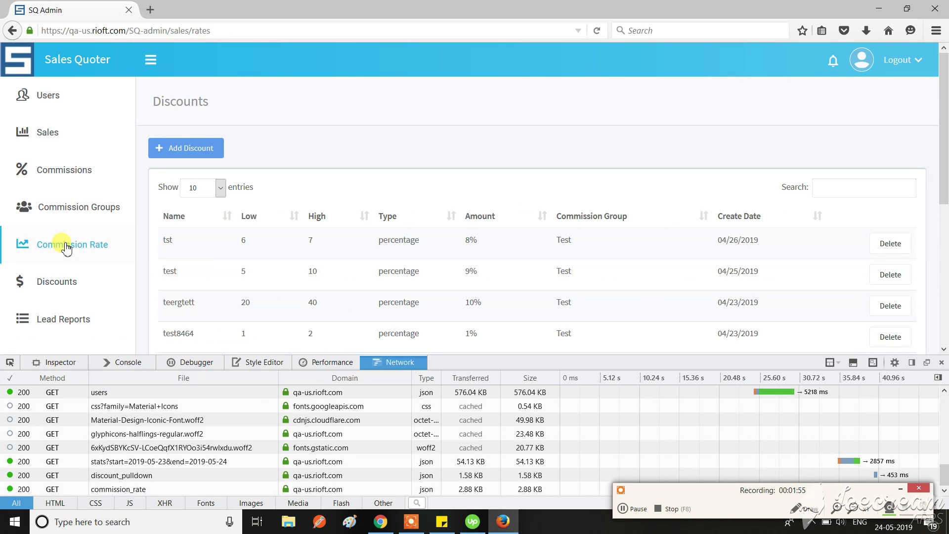
{"action": "left_click", "coordinate": [67, 211]}
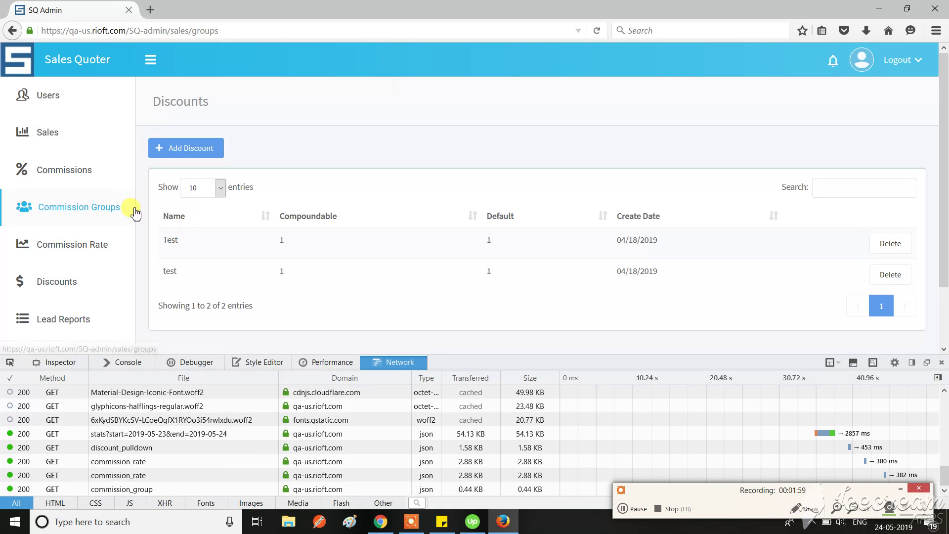
{"action": "scroll", "coordinate": [351, 268], "scroll_direction": "down", "scroll_amount": 1}
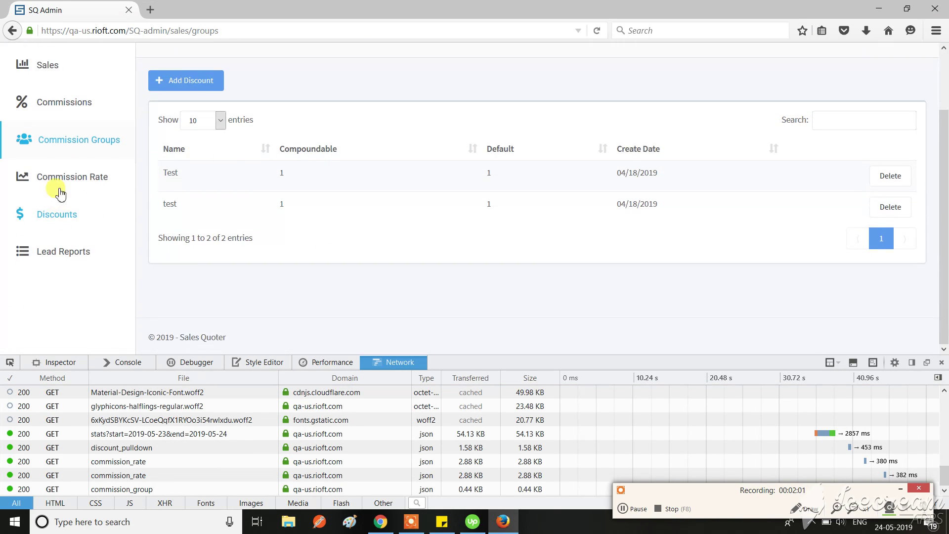
{"action": "scroll", "coordinate": [67, 211], "scroll_direction": "up", "scroll_amount": 1}
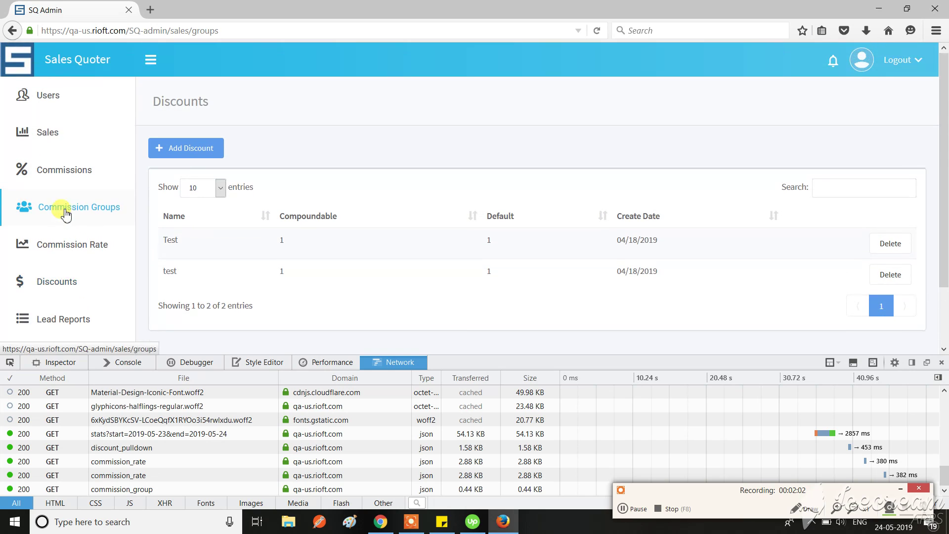
{"action": "left_click", "coordinate": [48, 172]}
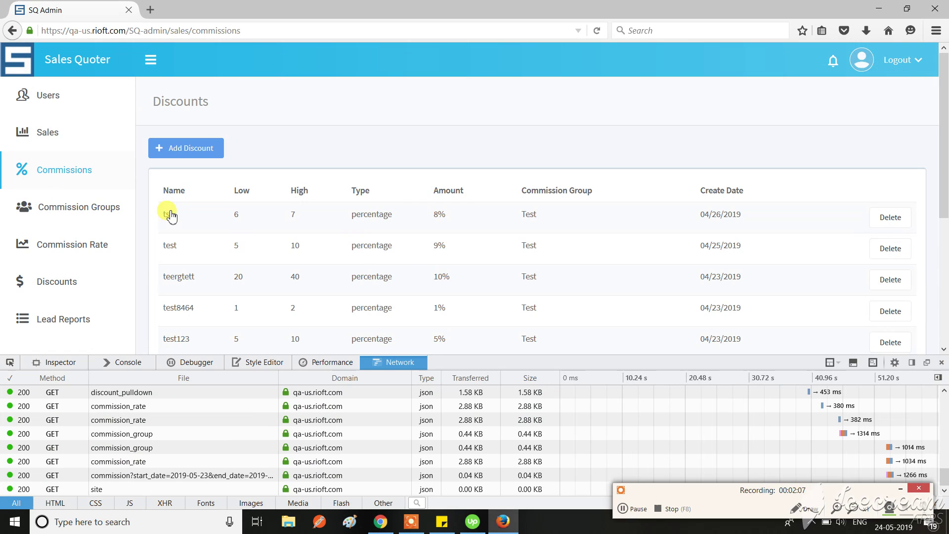
Copy the qa-us.rioft.com domain from Firefox's address bar.
{"action": "left_click", "coordinate": [383, 523]}
{"action": "mouse_move", "coordinate": [503, 521]}
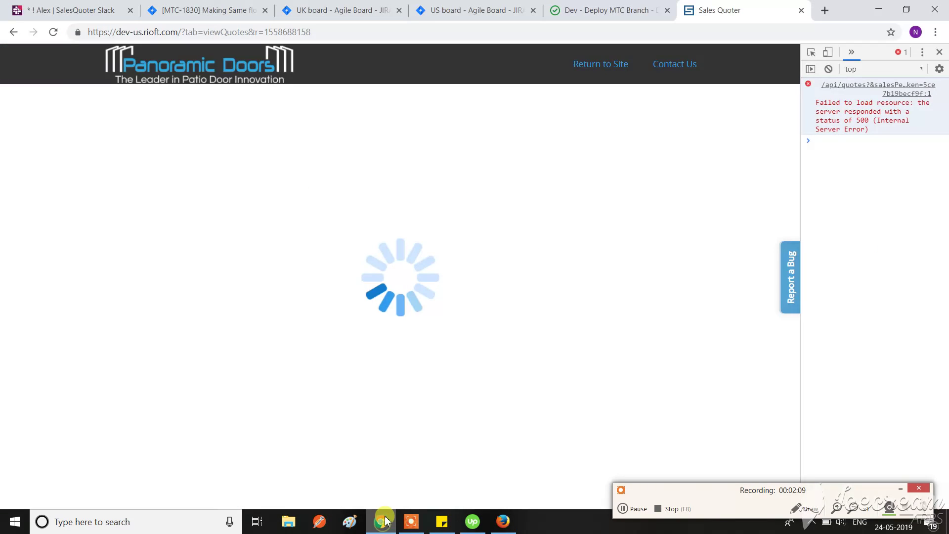
{"action": "left_click", "coordinate": [512, 523]}
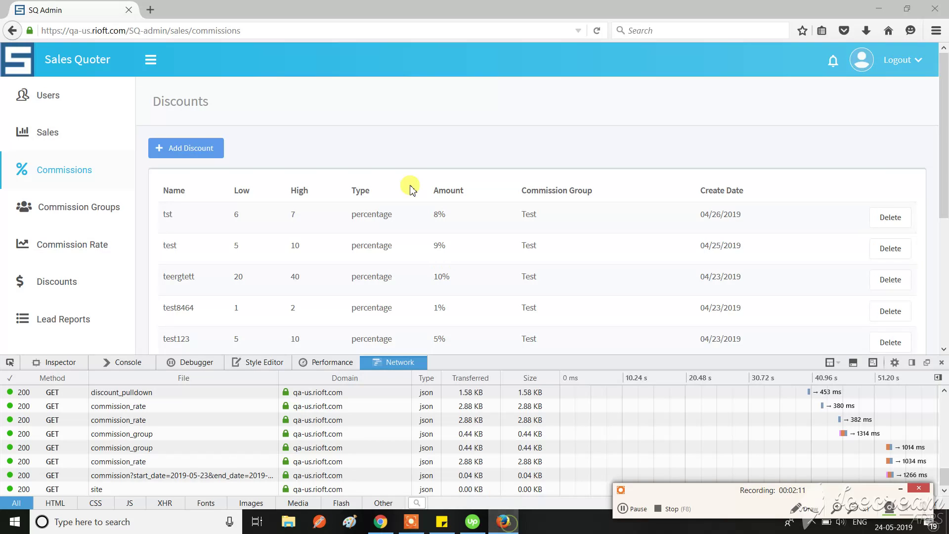
{"action": "double_click", "coordinate": [118, 30]}
{"action": "left_click_drag", "start_coordinate": [118, 31], "coordinate": [42, 29]}
{"action": "key", "text": "ctrl+c"}
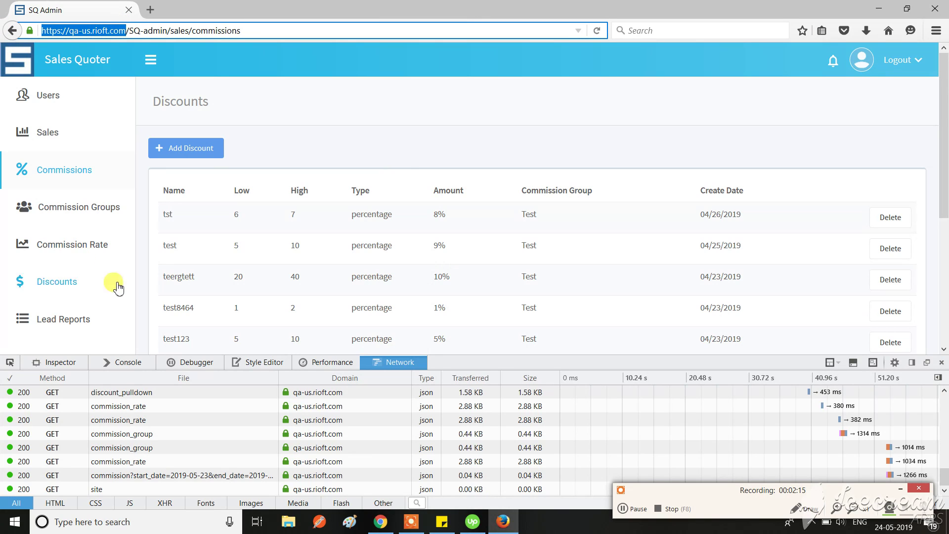
Paste the qa-us.rioft.com domain into Chrome's address bar and load it.
{"action": "left_click", "coordinate": [383, 524]}
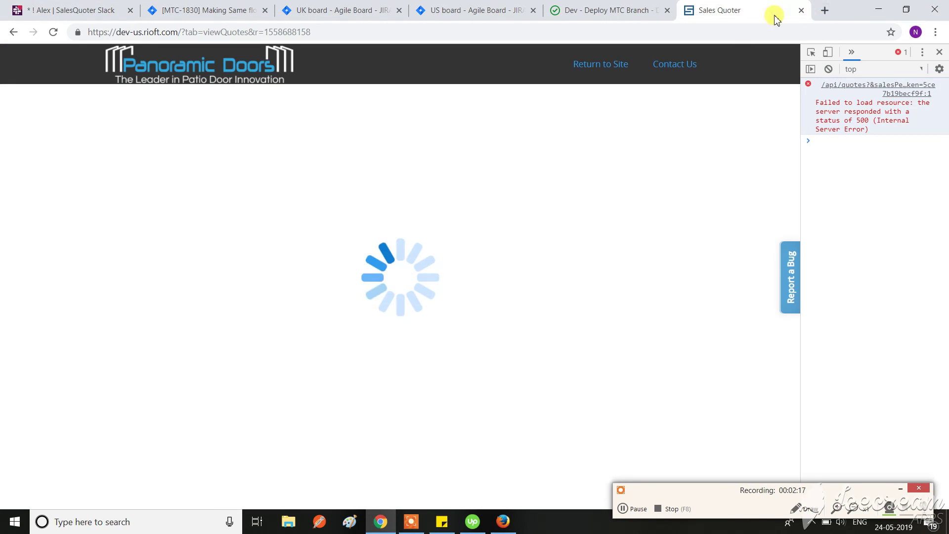
{"action": "left_click", "coordinate": [720, 31]}
{"action": "key", "text": "ctrl+v"}
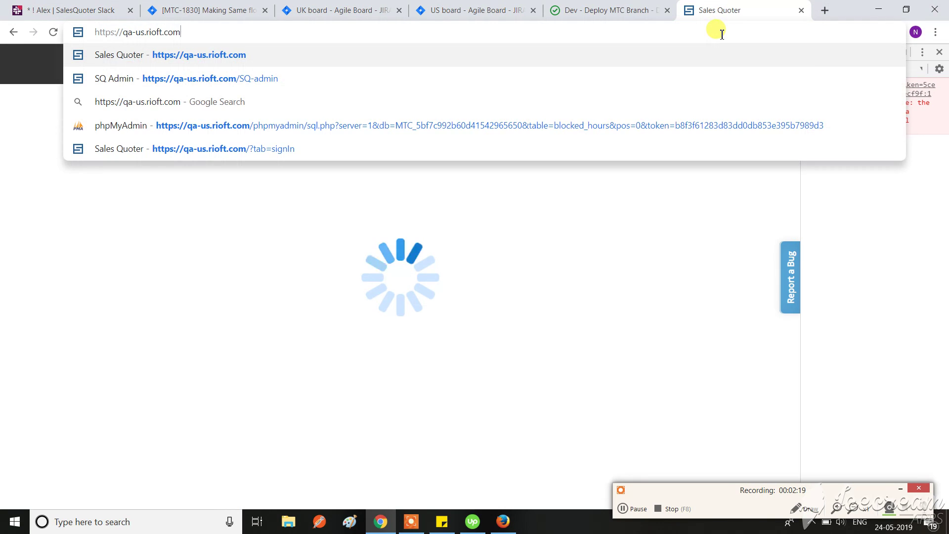
{"action": "key", "text": "Return"}
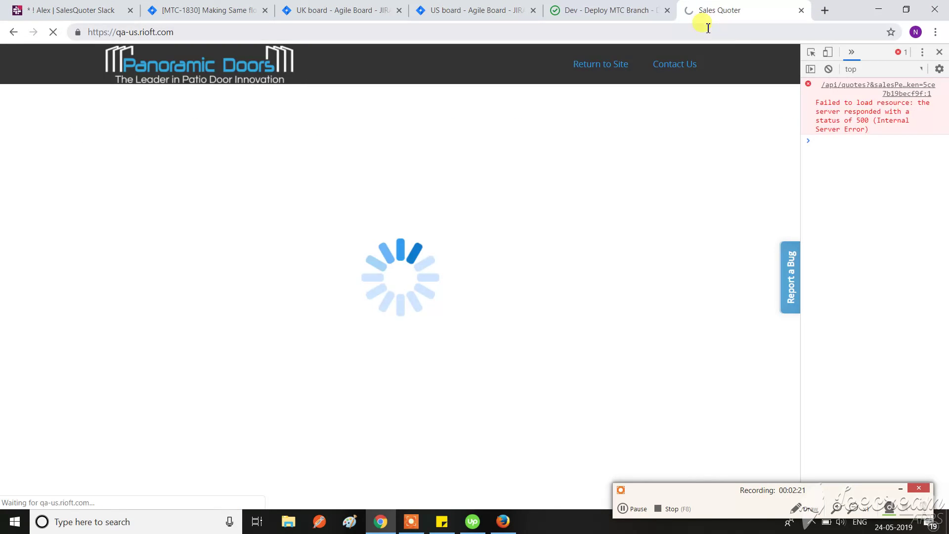
In Chrome, open Lead Reports, Discounts and Commission Rate, each heading updating correctly.
{"action": "left_click", "coordinate": [631, 508]}
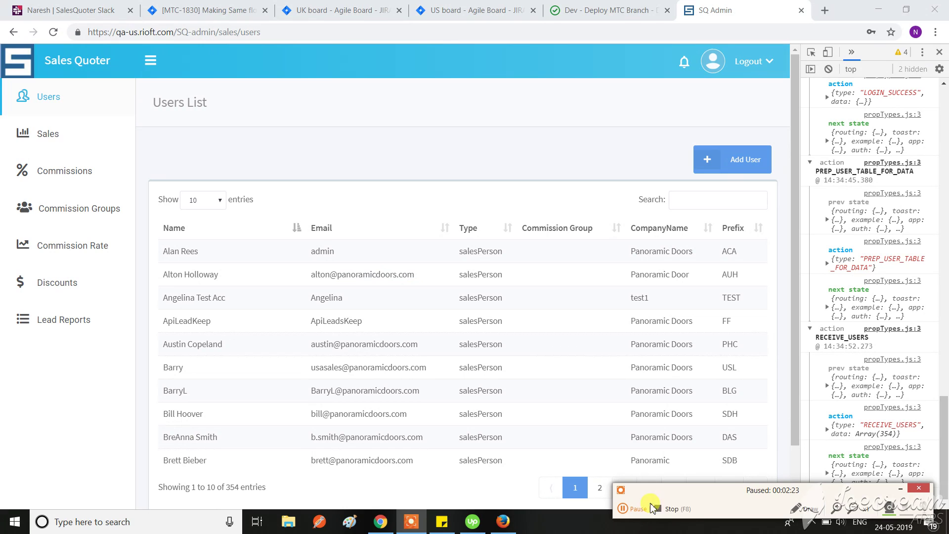
{"action": "left_click", "coordinate": [64, 320]}
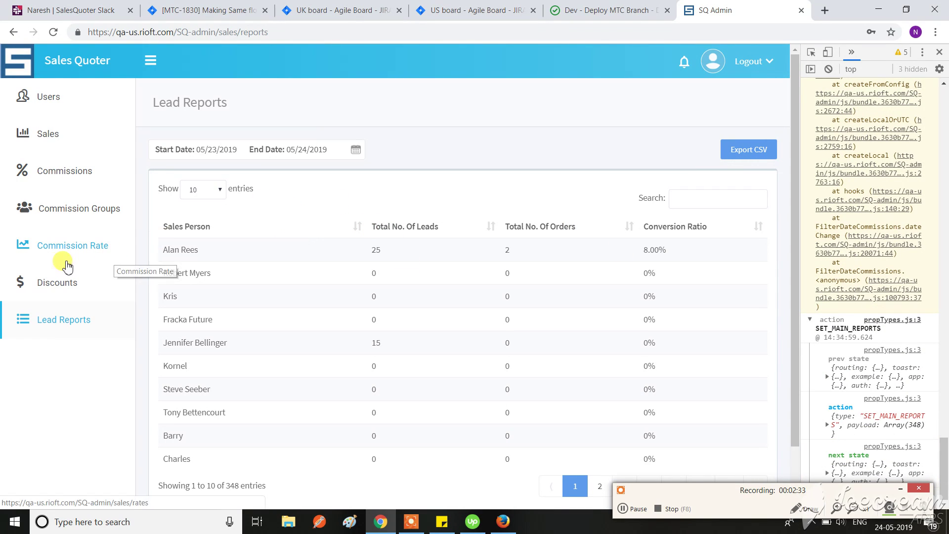
{"action": "left_click", "coordinate": [57, 283]}
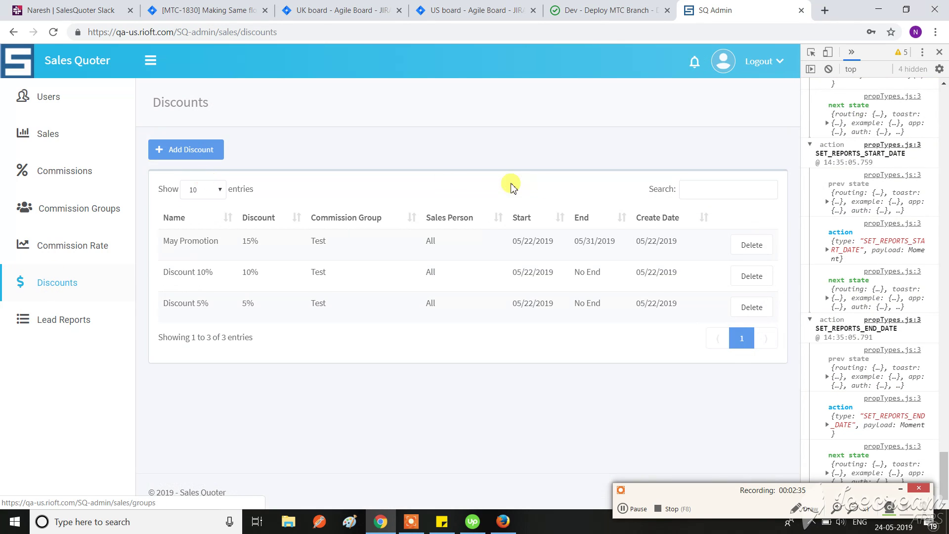
{"action": "left_click", "coordinate": [62, 245]}
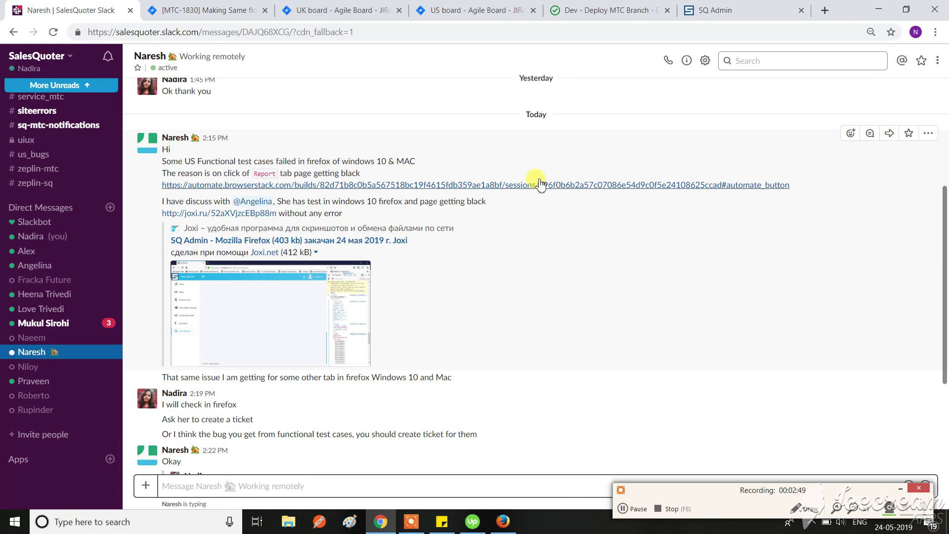
Return to the SQ Admin tab and open the Sales reports page.
{"action": "left_click", "coordinate": [742, 9]}
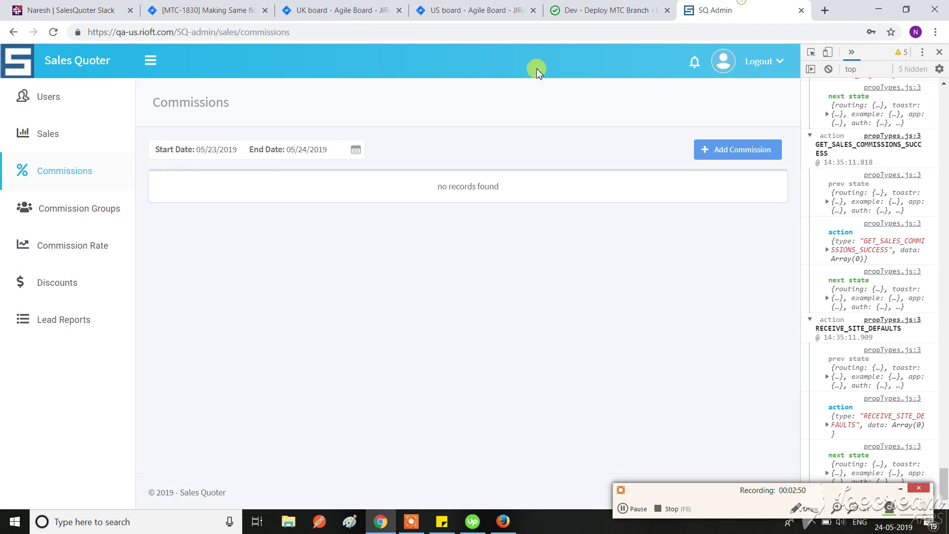
{"action": "left_click", "coordinate": [49, 134]}
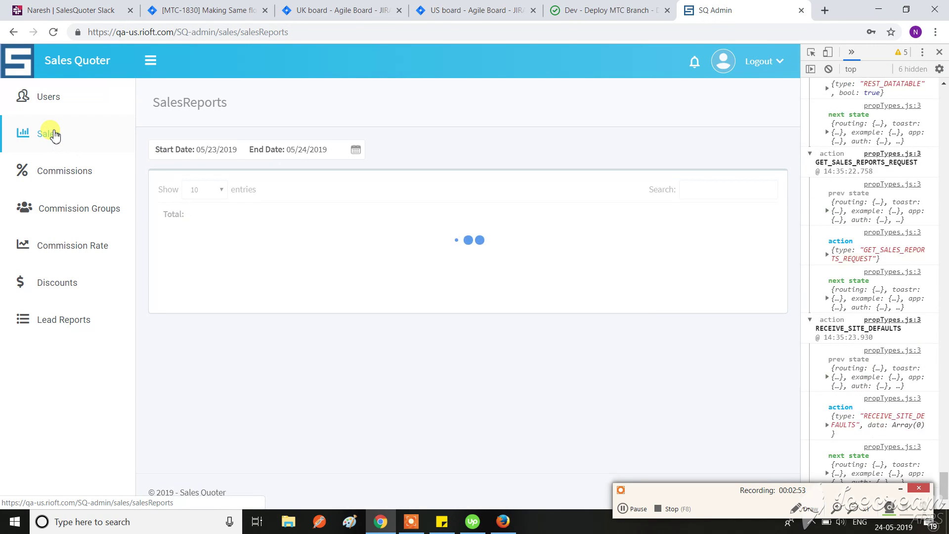